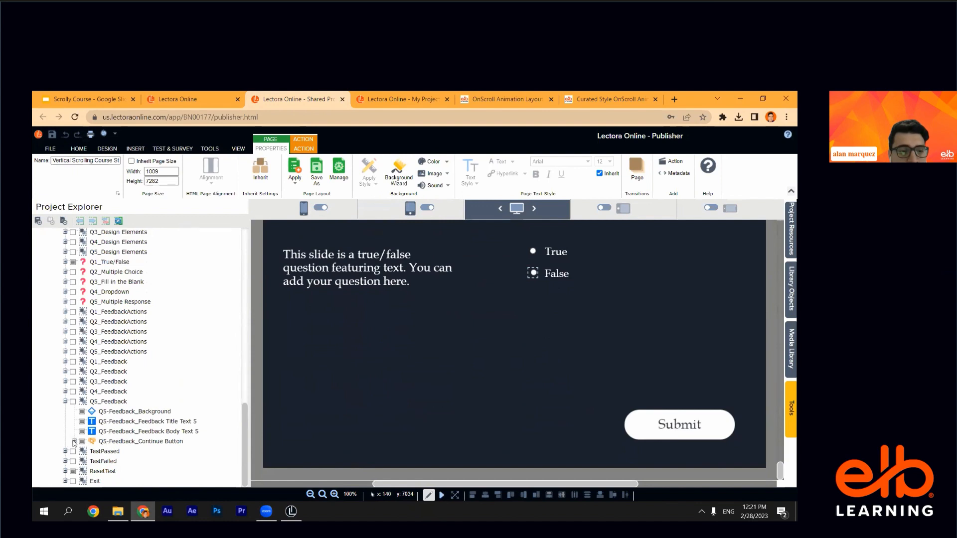
Examine the Q5 feedback Continue button's OnMClkShow action and the target options of the TestPassed Continue button's Process Test/Survey action
left_click(74, 441)
left_click(126, 442)
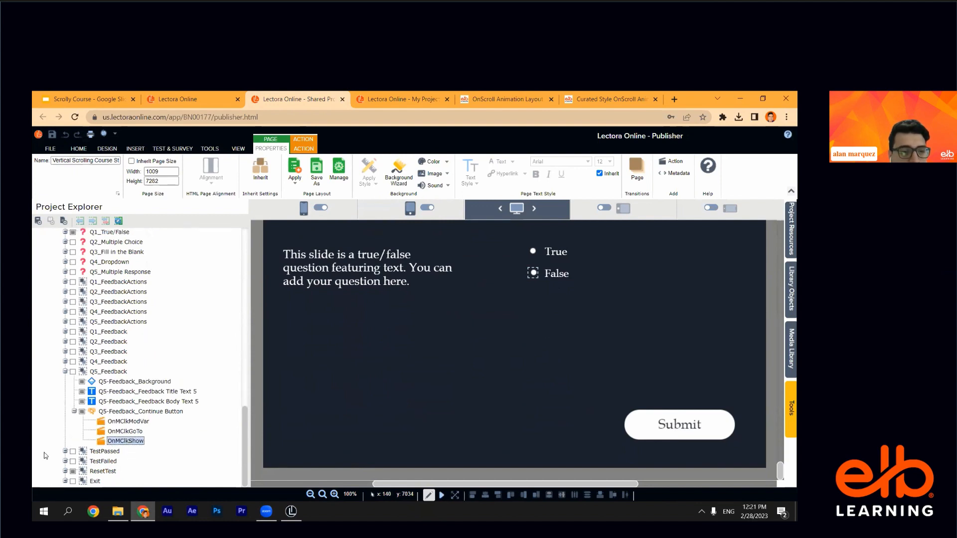
left_click(65, 452)
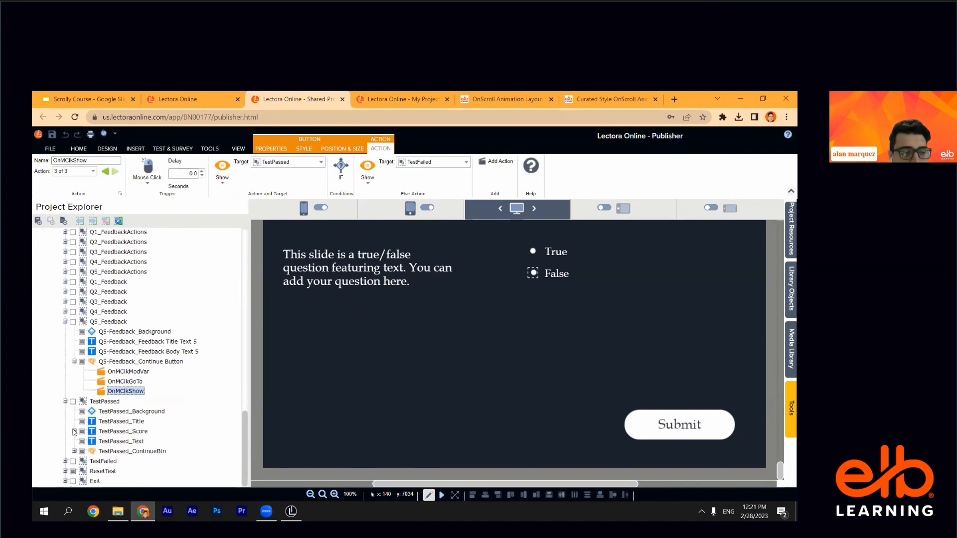
left_click(75, 451)
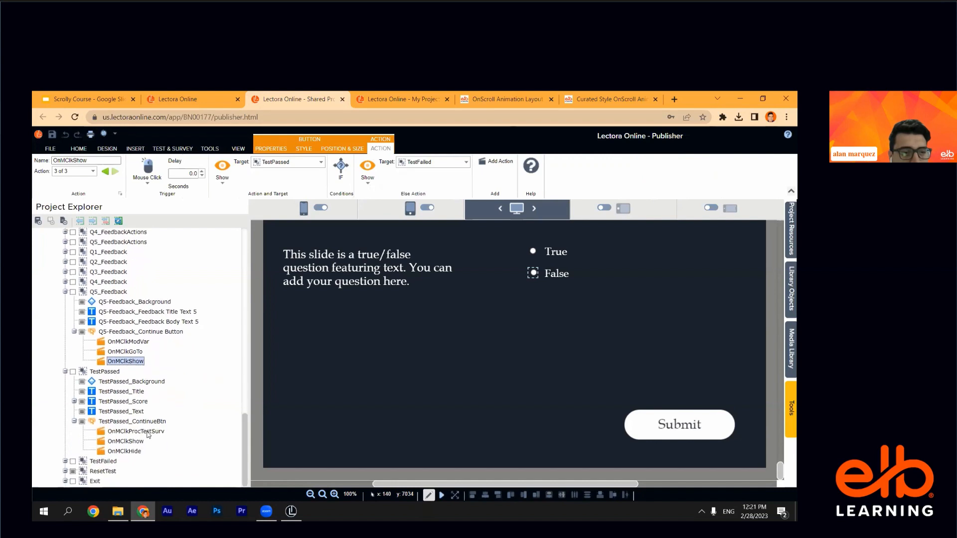
left_click(135, 431)
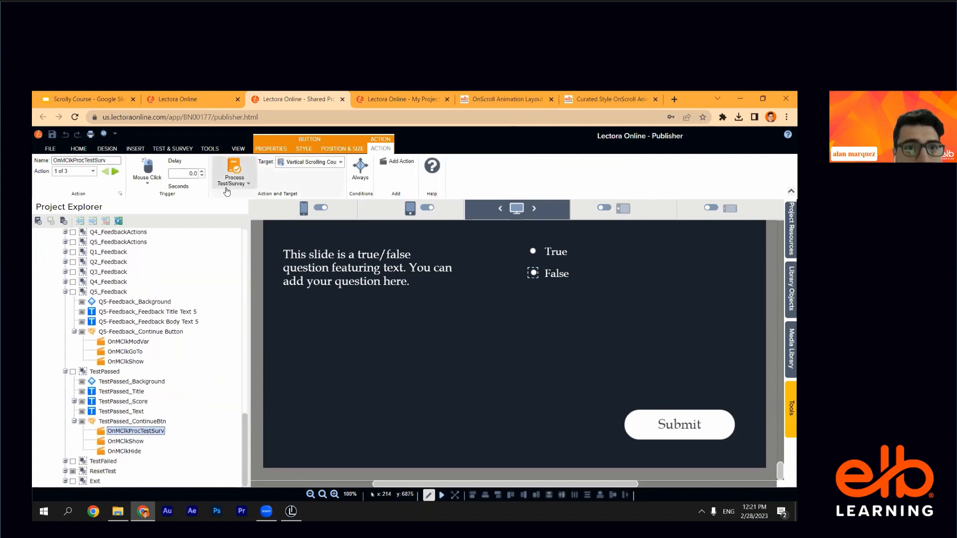
left_click(294, 164)
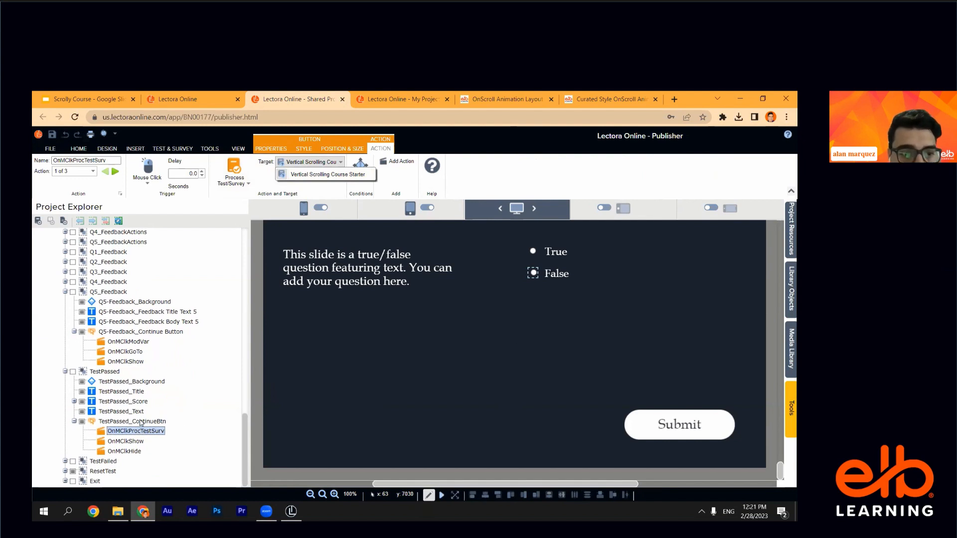
Display the TestPassed group on the page and select its Continue button
left_click(73, 372)
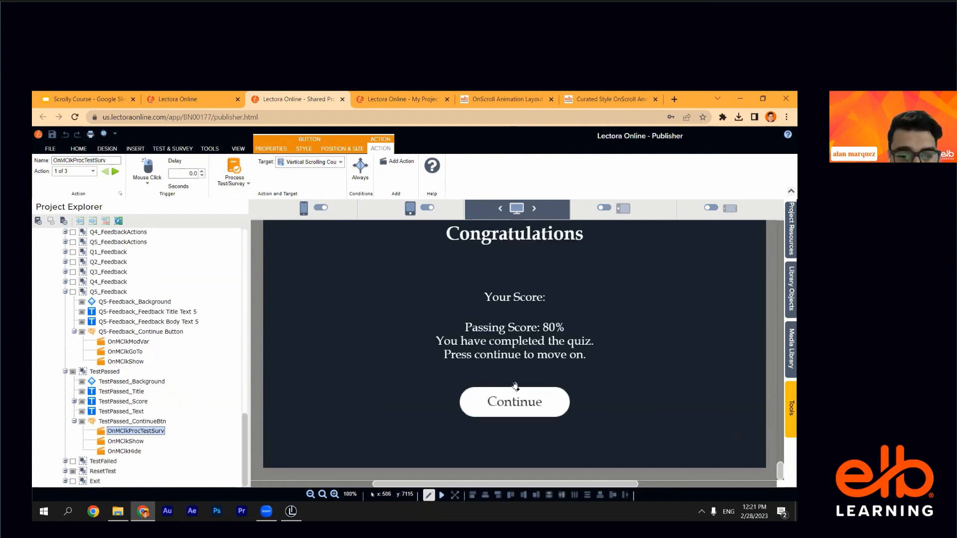
scroll(514, 393, "down", 1)
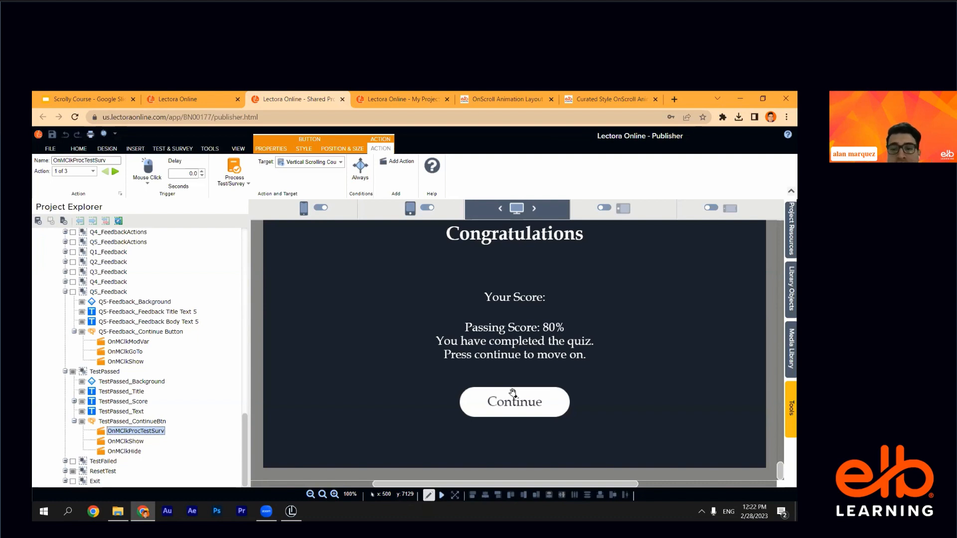
left_click(535, 416)
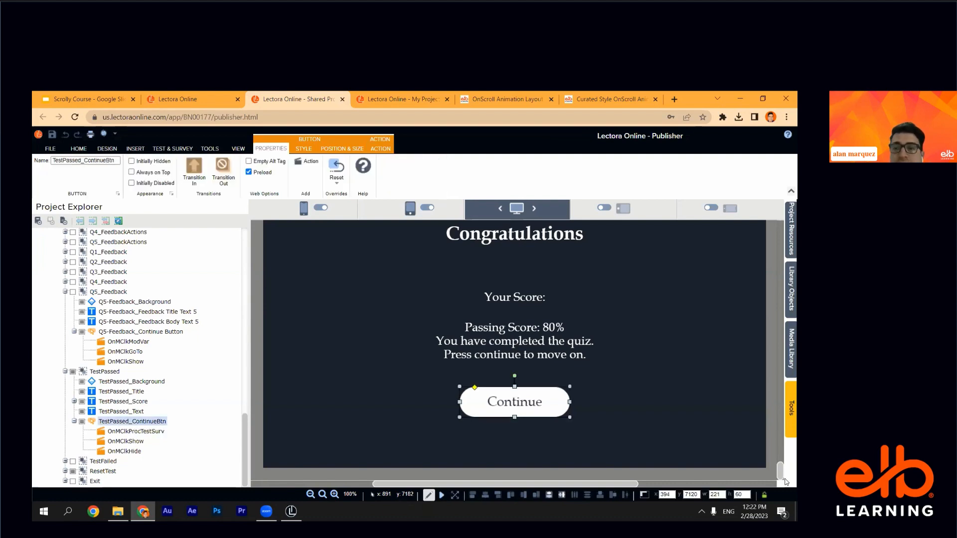
Hide the Welcome Layout group at the start of the page
left_click_drag(780, 471, 786, 217)
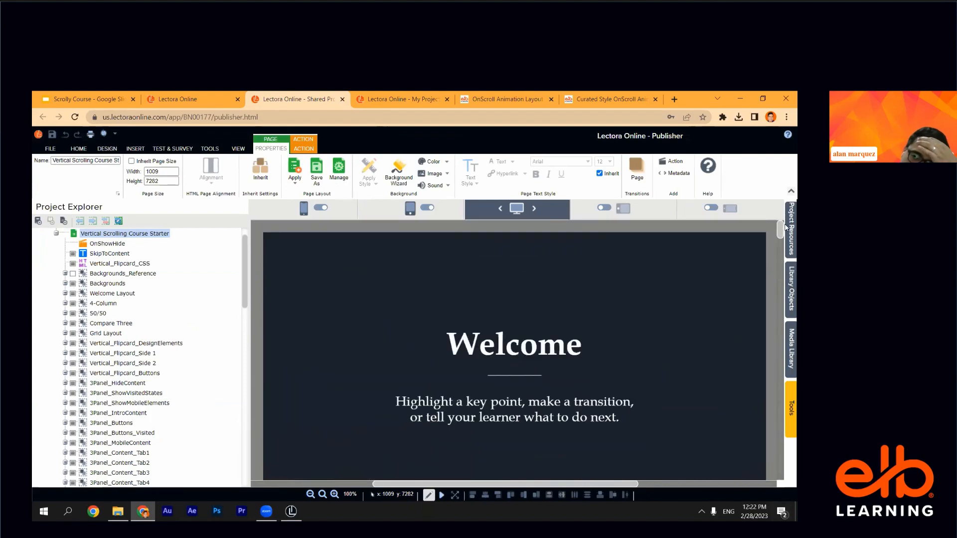
scroll(548, 299, "down", 1)
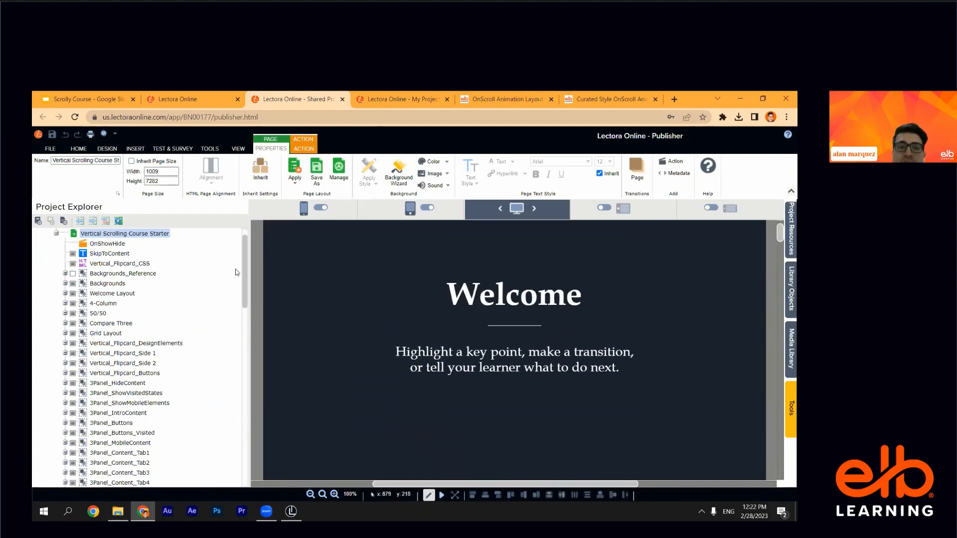
left_click(512, 299)
left_click(73, 293)
left_click(65, 293)
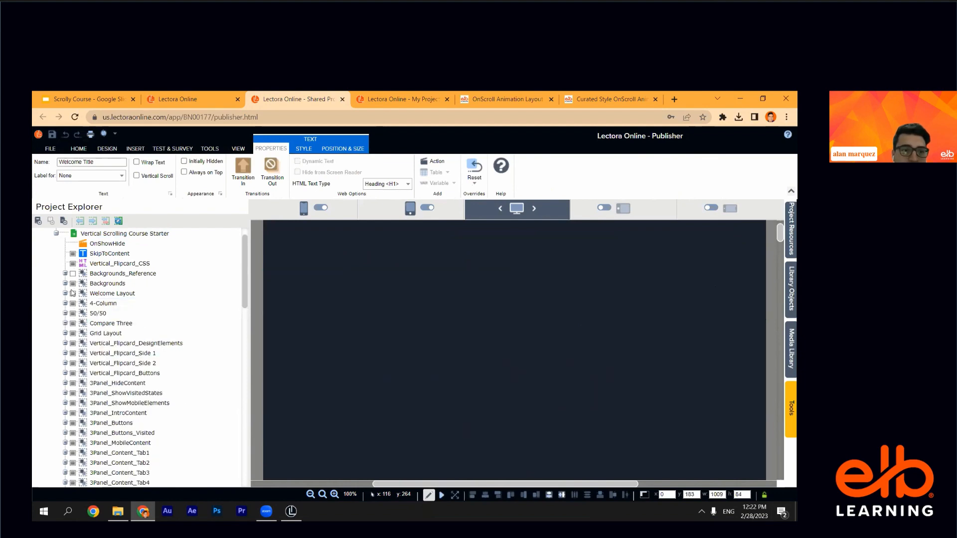
Display the Exit group on the page and select its Retake button
left_click_drag(246, 300, 247, 462)
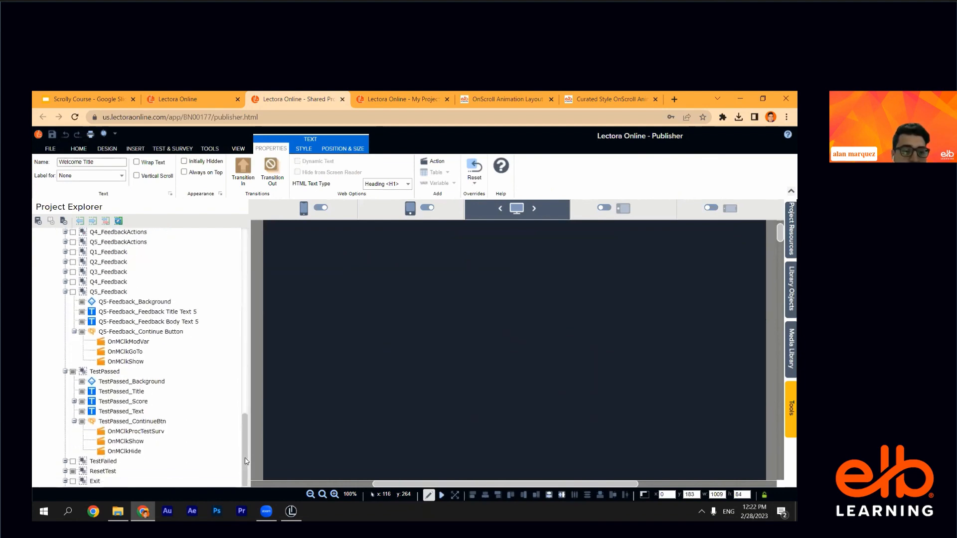
left_click(73, 482)
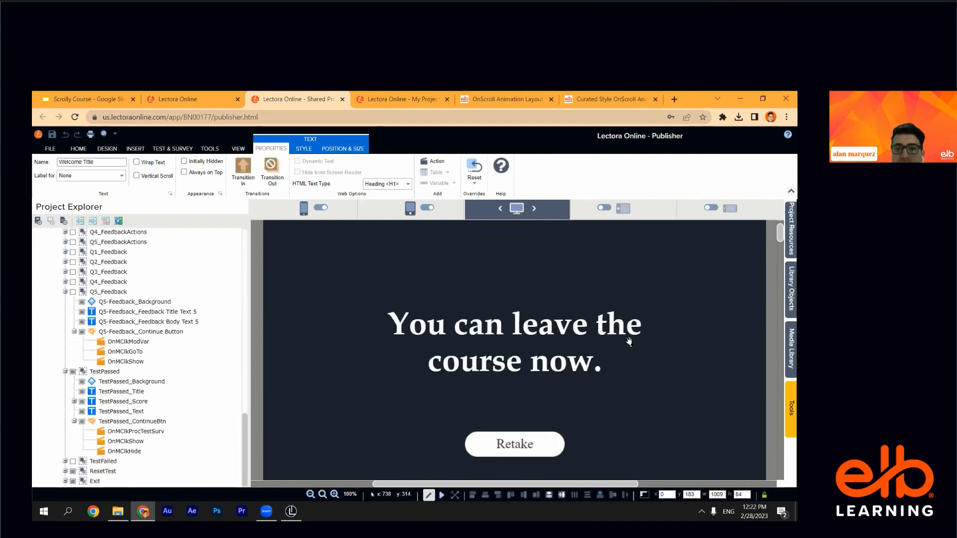
scroll(570, 391, "down", 2)
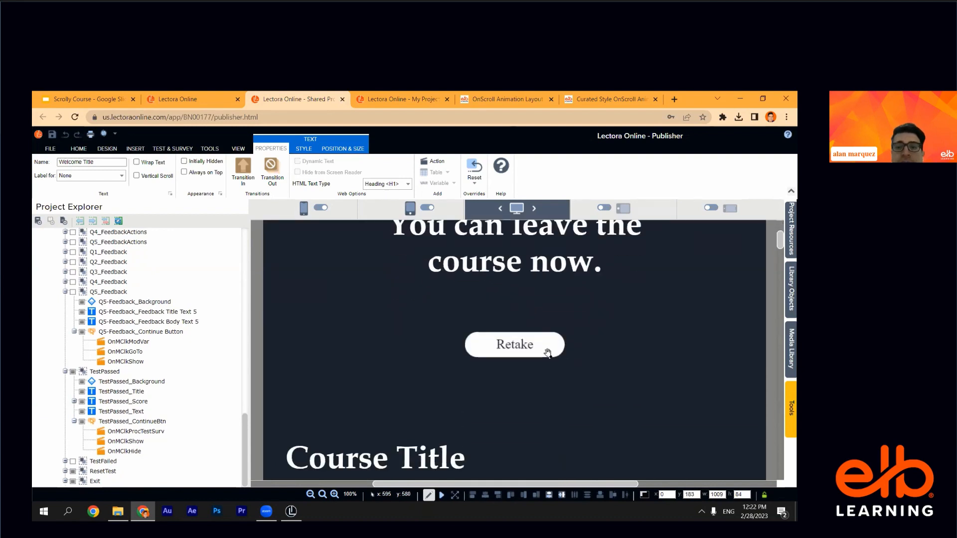
left_click(545, 347)
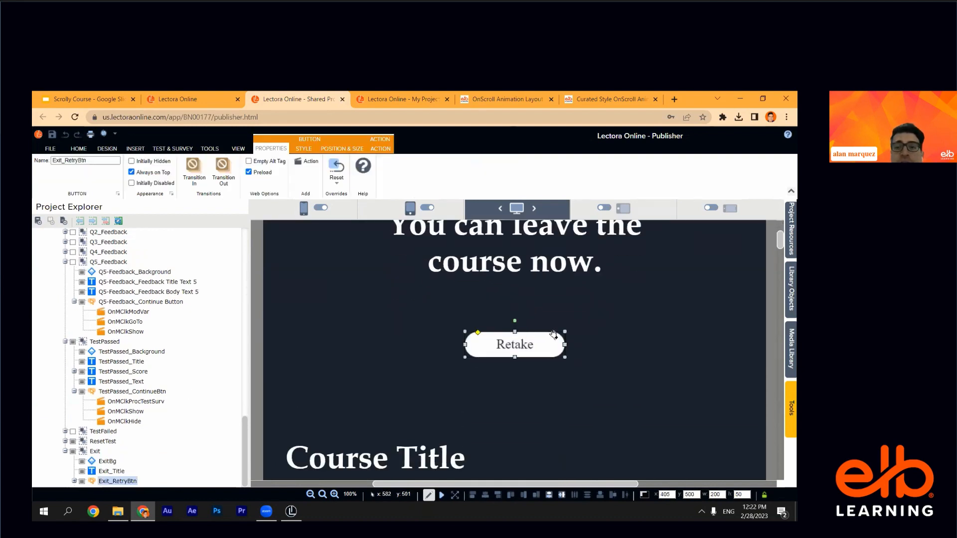
Expand the Retake button's actions in the project tree and hide the Exit group again
scroll(554, 335, "up", 1)
left_click(74, 481)
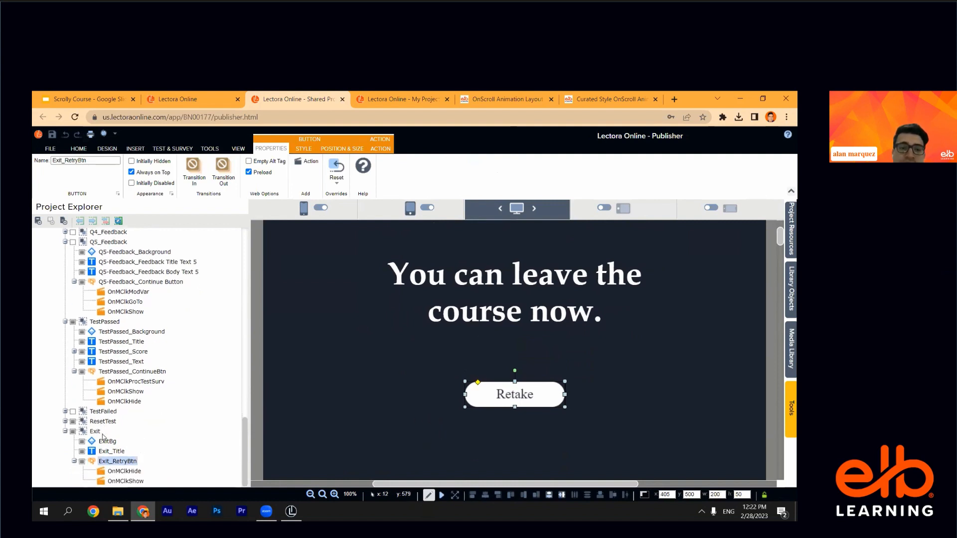
left_click(73, 431)
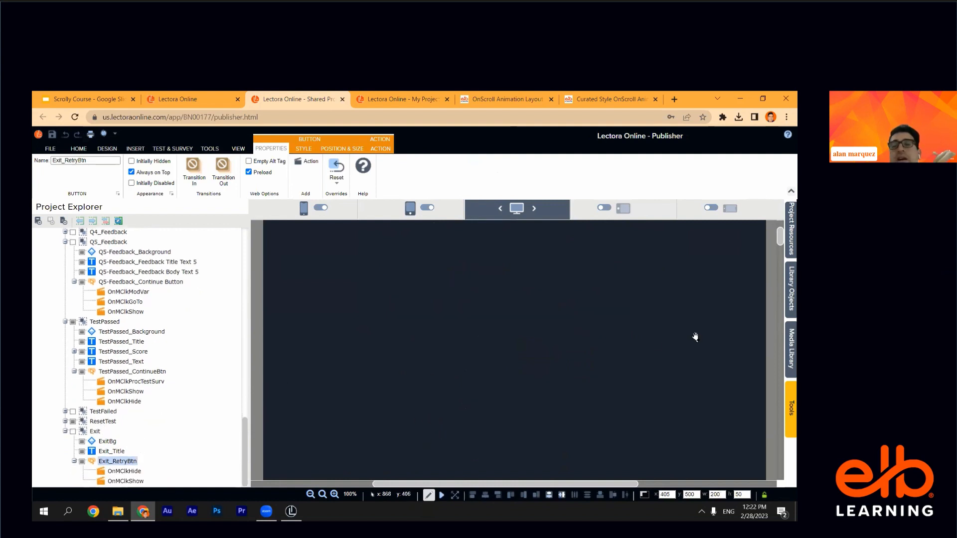
Review the passing-score text and the Continue button's Process Test/Survey action on the Congratulations screen
scroll(722, 330, "up", 1)
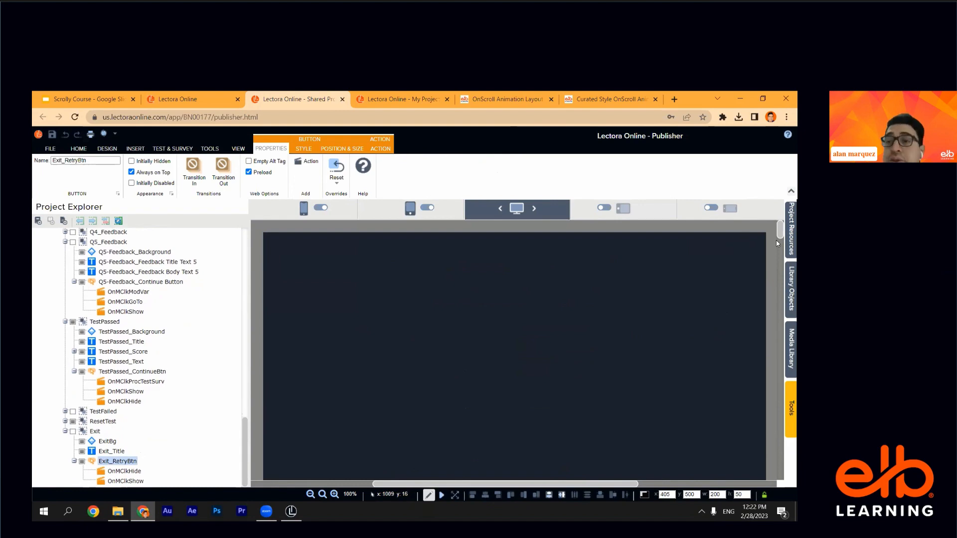
left_click_drag(783, 236, 777, 482)
left_click(497, 401)
scroll(138, 382, "down", 3)
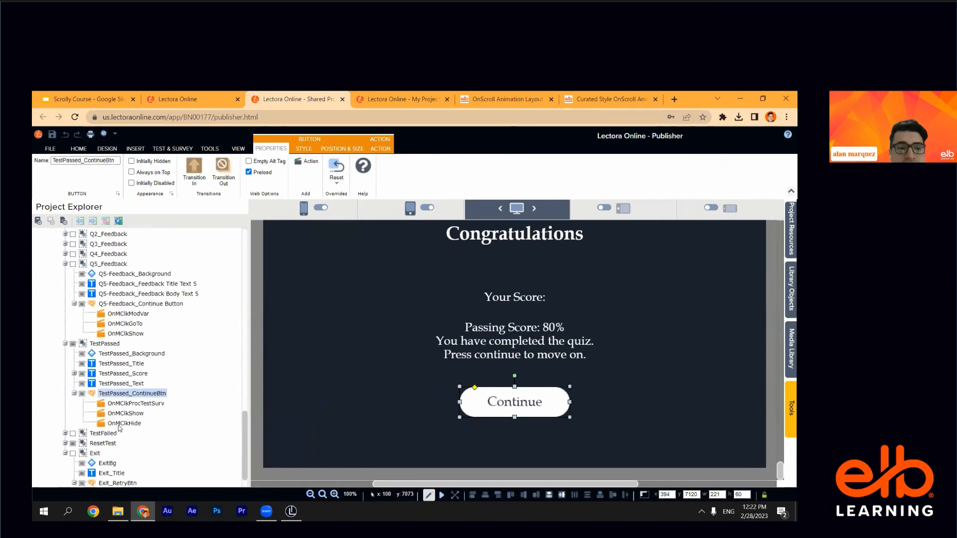
left_click(138, 382)
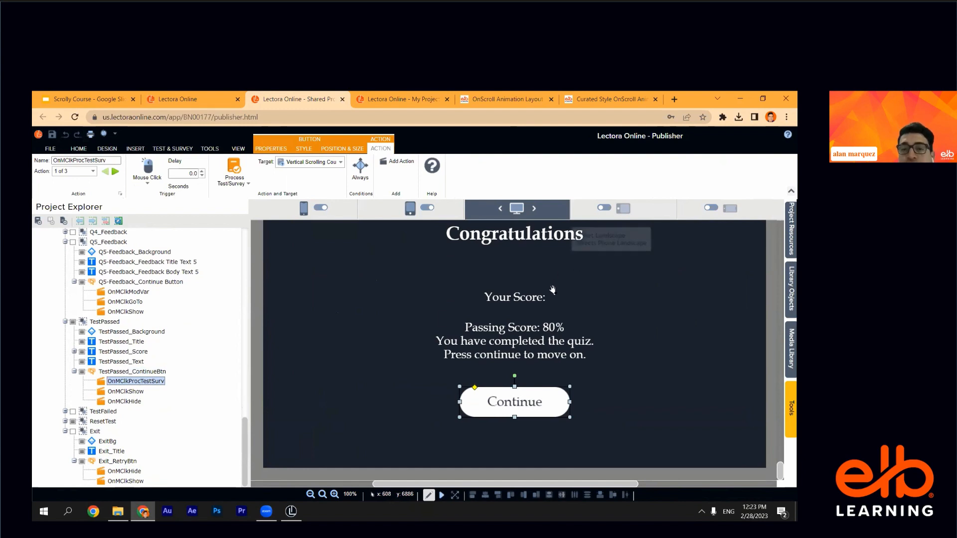
left_click(525, 330)
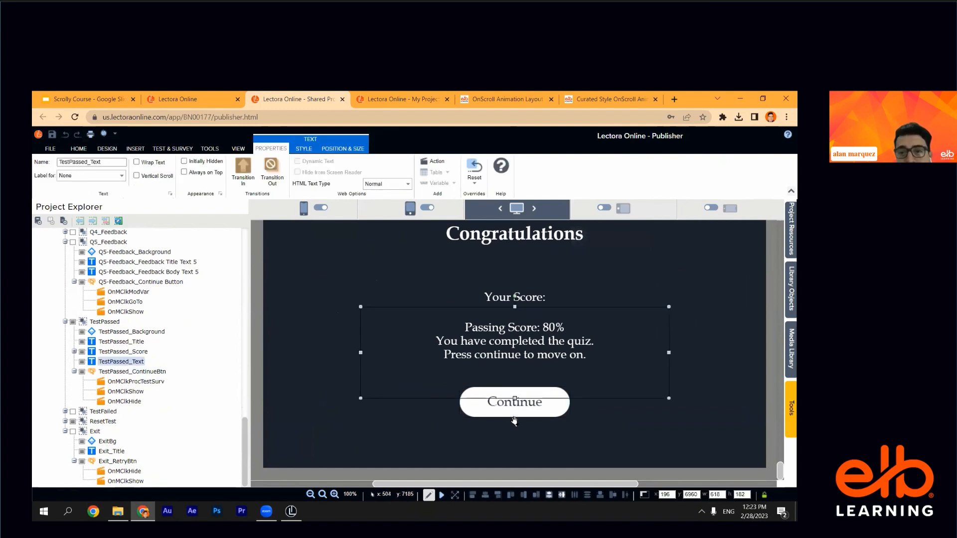
left_click(514, 410)
left_click(155, 382)
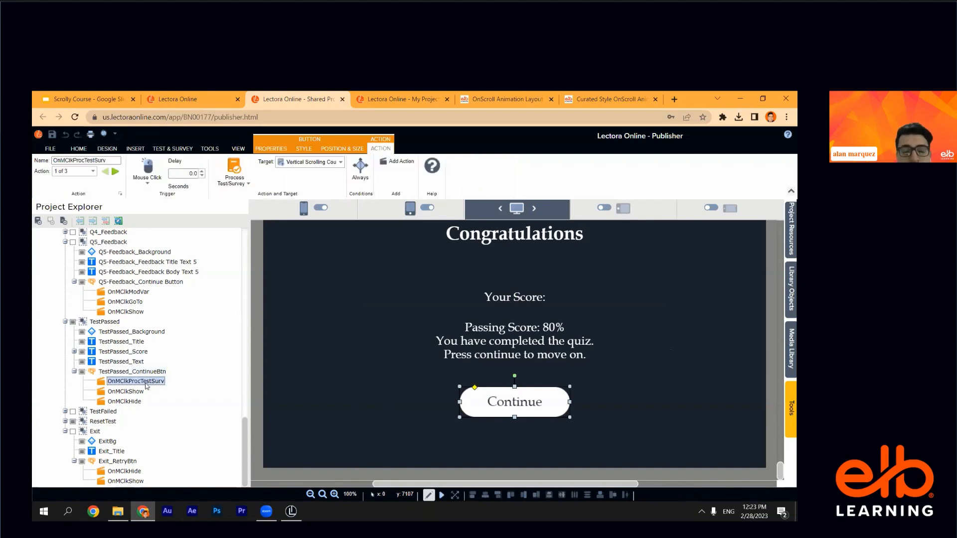
Collapse the Q5_Feedback group and open the OnMClkModVar action of the Q1 feedback Continue button
scroll(225, 356, "up", 3)
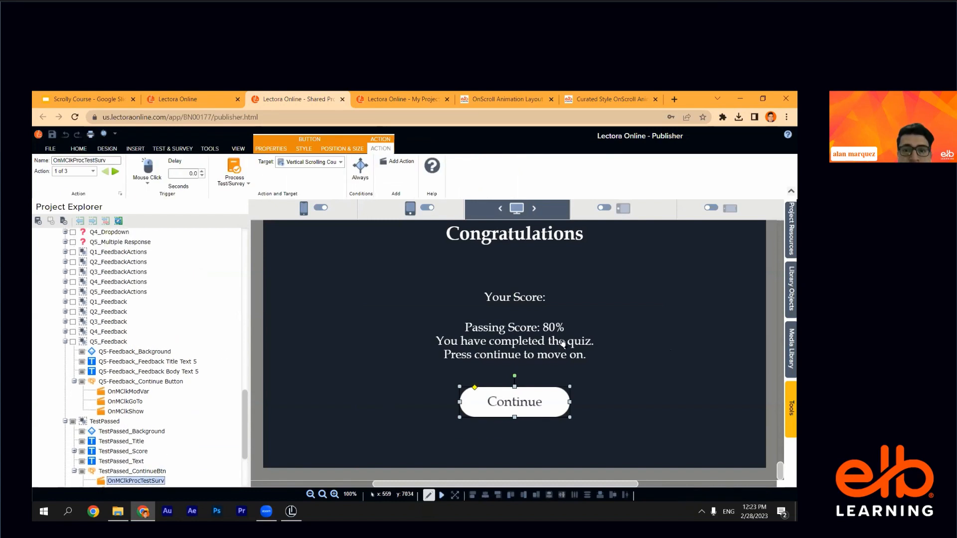
left_click(65, 342)
left_click(65, 302)
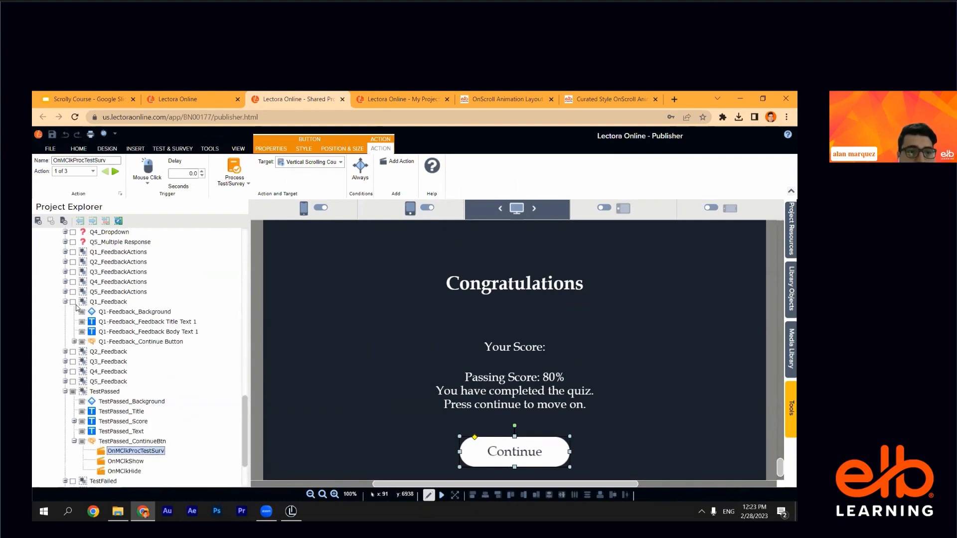
left_click(90, 342)
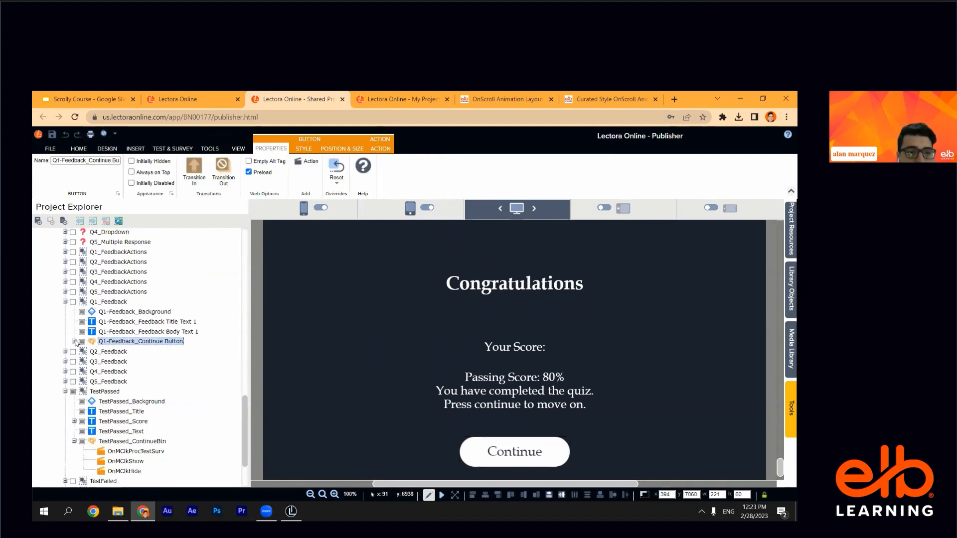
left_click(74, 342)
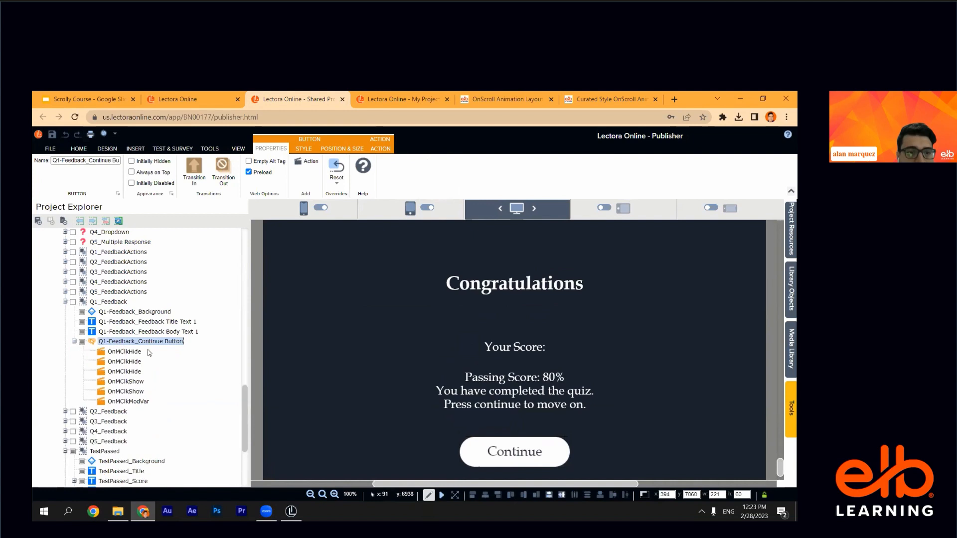
left_click(139, 402)
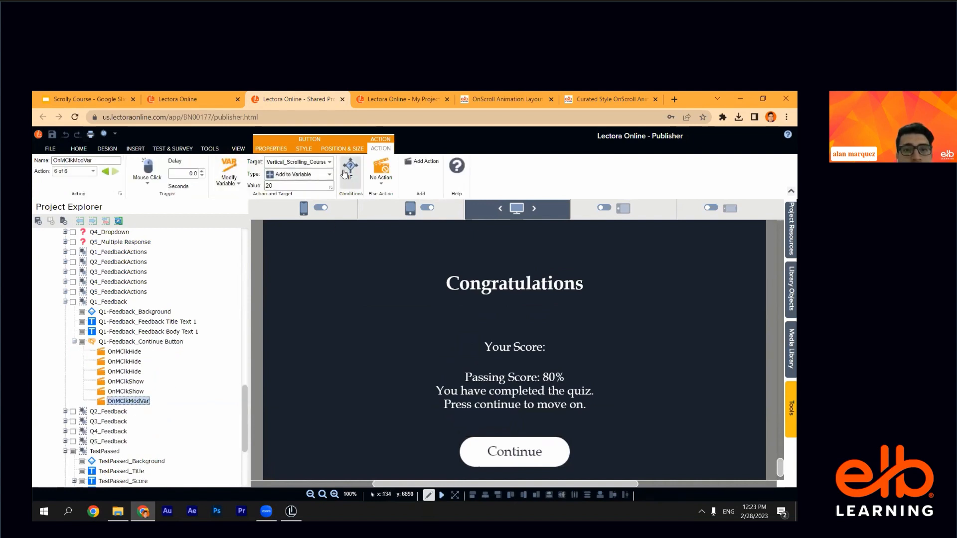
Check the Q1 modify-variable action's target variable and set the value it adds to 20
left_click(288, 164)
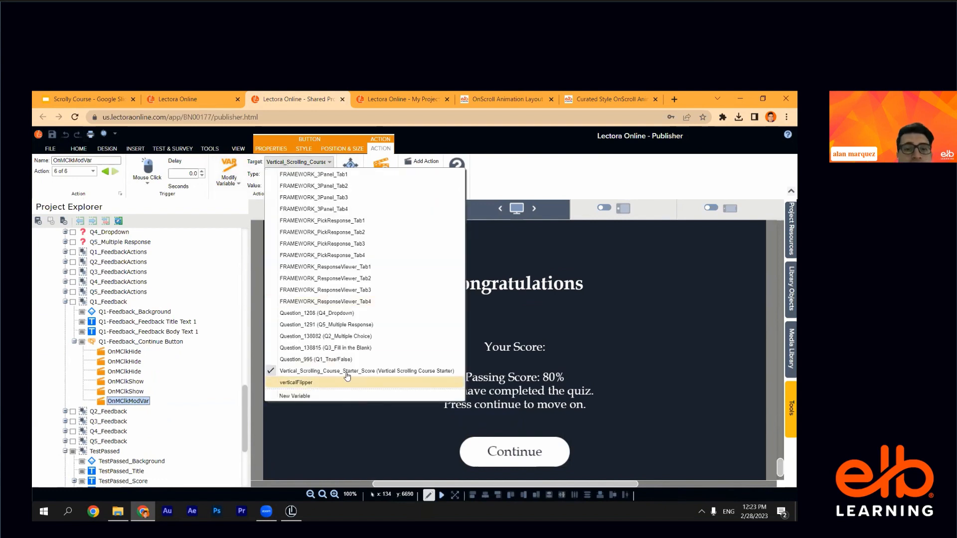
left_click(518, 184)
left_click(303, 184)
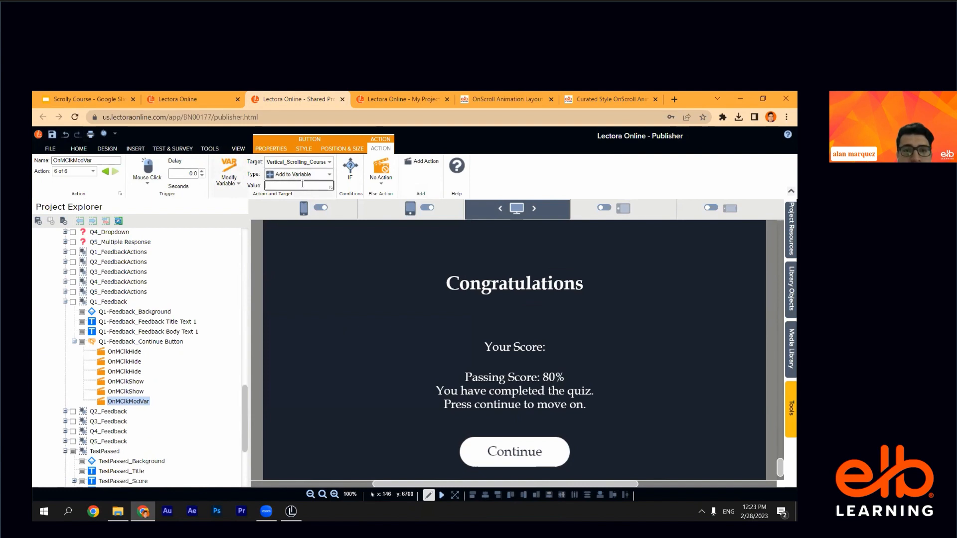
type("20")
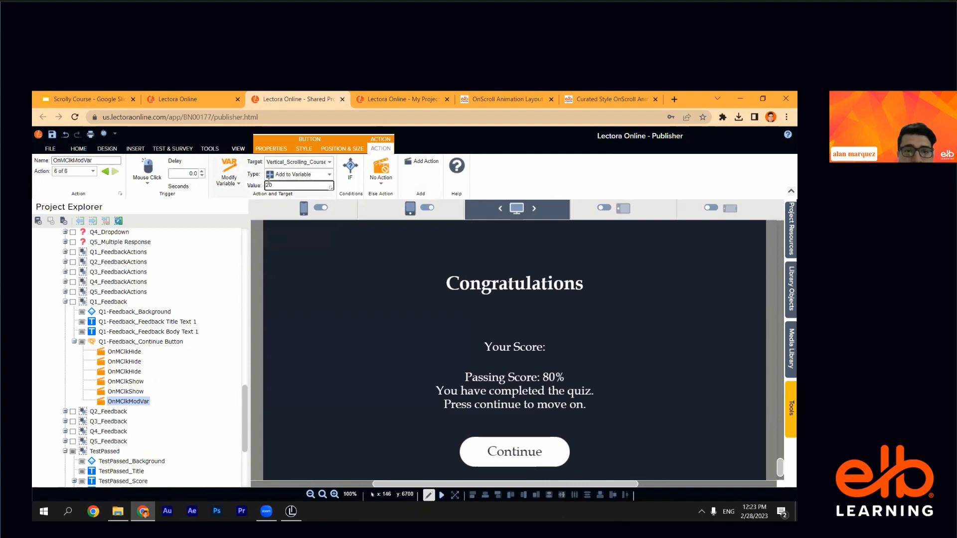
Review the conditions of the Q1 modify-variable action and close them without changes
left_click(350, 181)
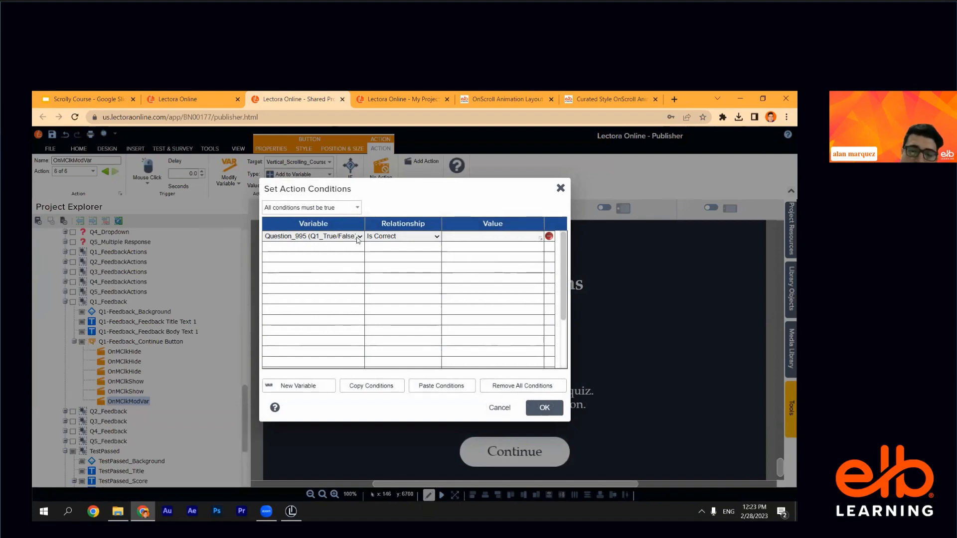
left_click(493, 410)
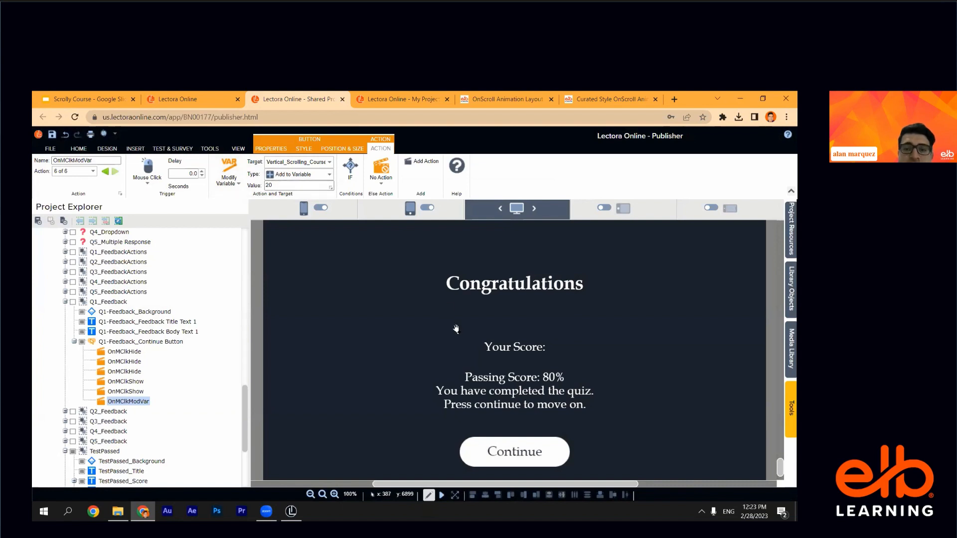
Select the Congratulations screen's Continue button and open its OnMClkProcTestSurv action
scroll(455, 331, "down", 1)
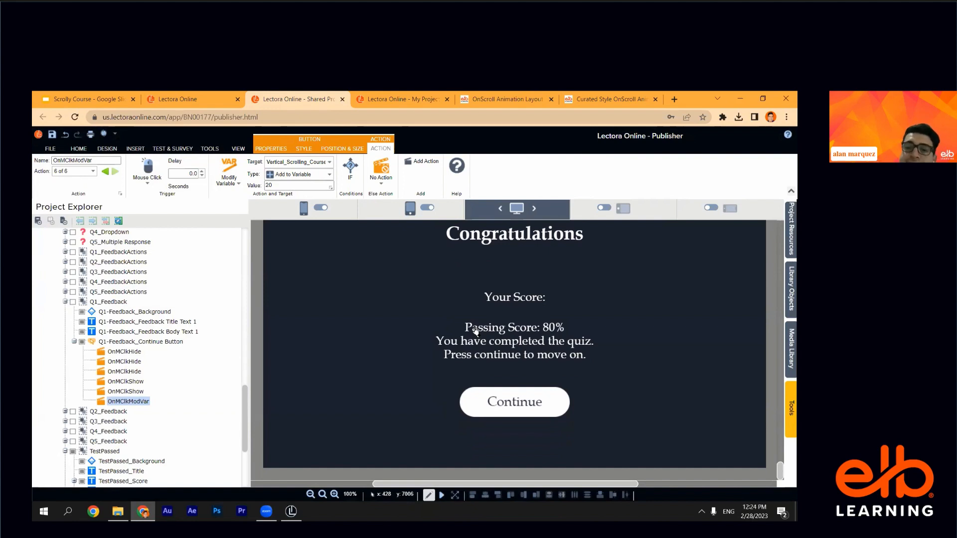
left_click(483, 399)
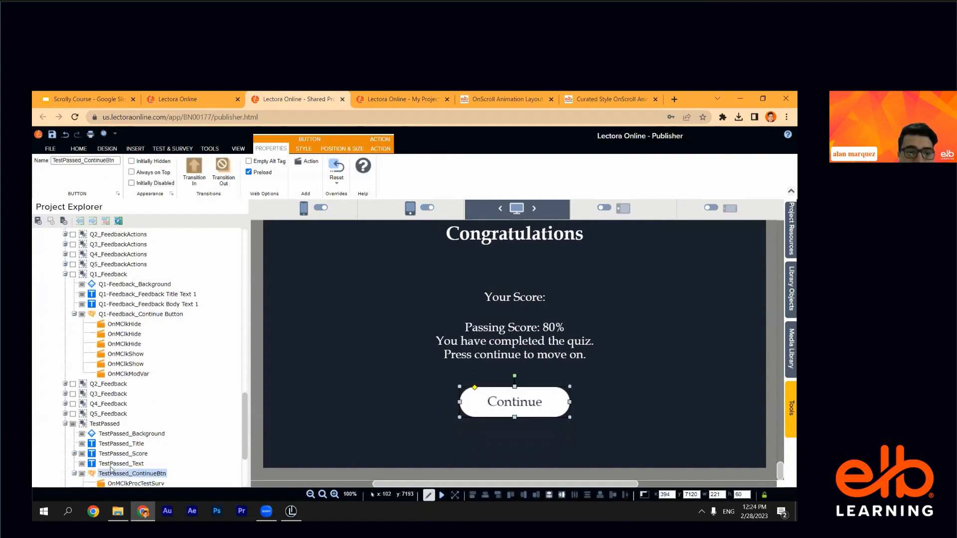
scroll(154, 418, "down", 3)
left_click(145, 384)
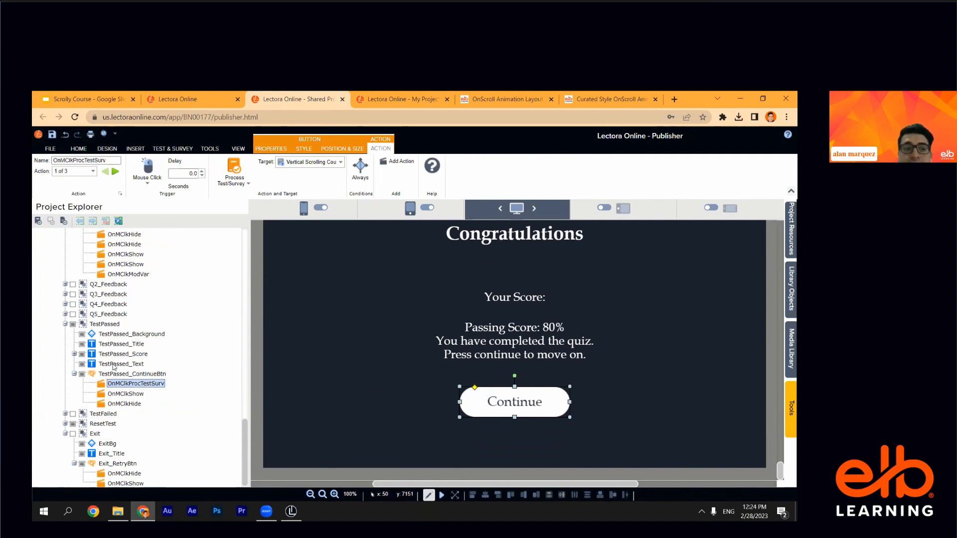
Check the TestPassed group's properties and switch to the Test & Completion slide of the Scrolly Course presentation in Google Slides
left_click(116, 327)
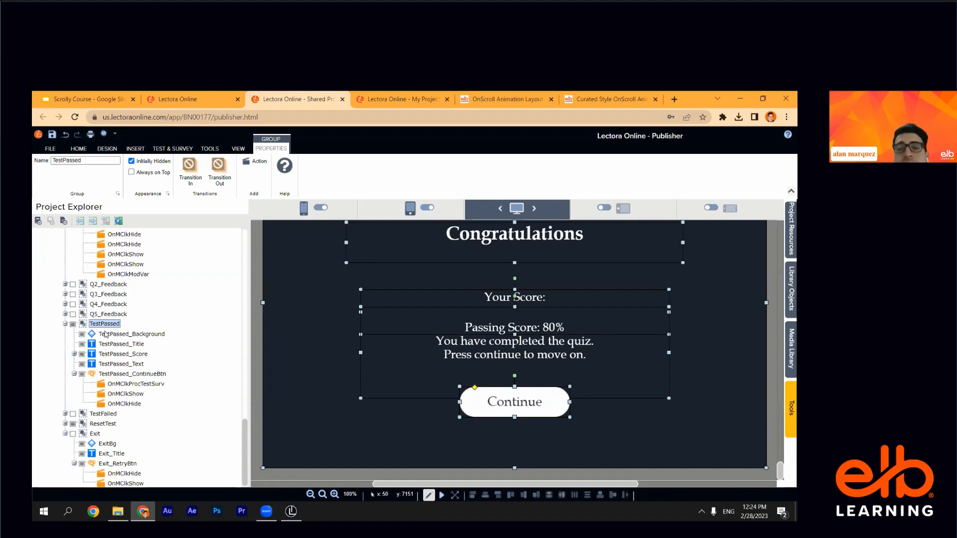
left_click(259, 332)
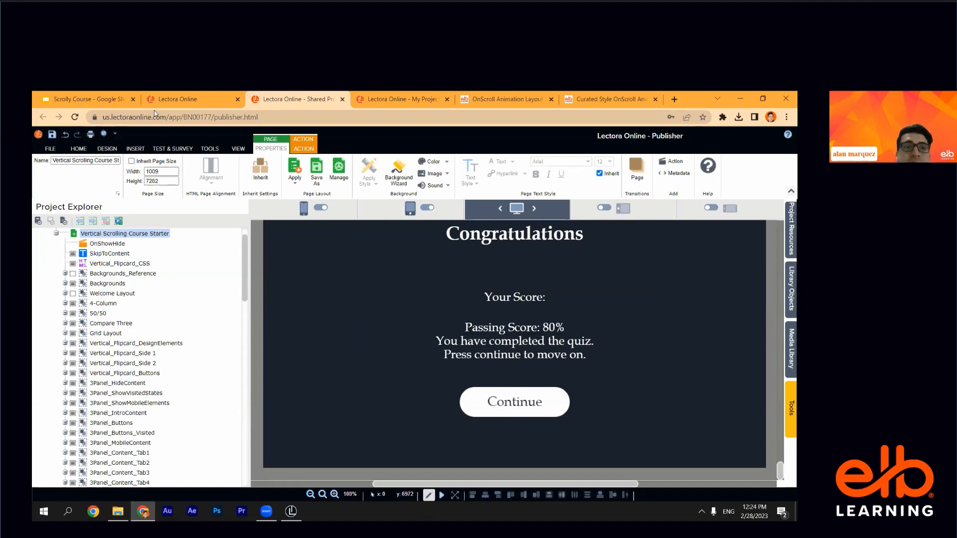
left_click(104, 98)
left_click(113, 427)
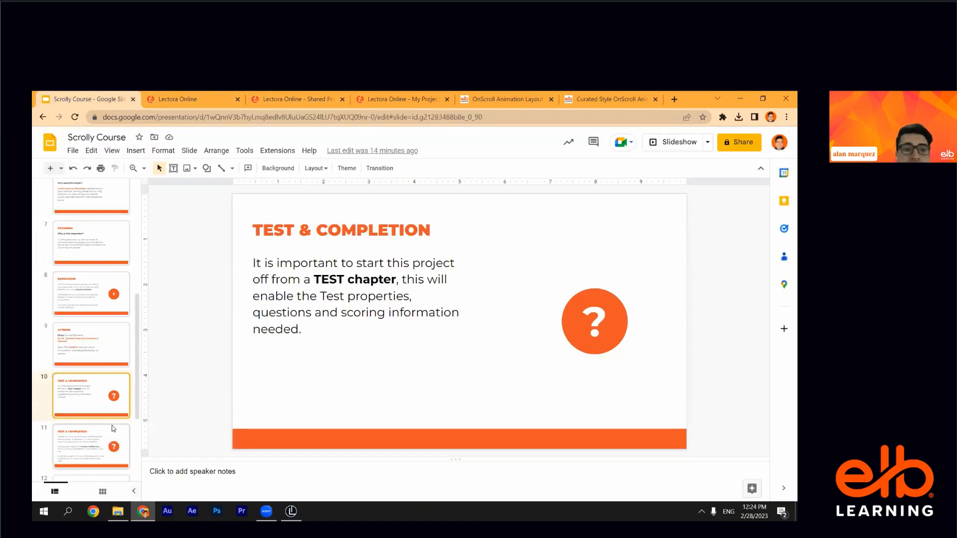
Switch to the My Projects copy of the course in Lectora Online, return it to Edit mode and show the failed-test screen
left_click(536, 97)
left_click(409, 97)
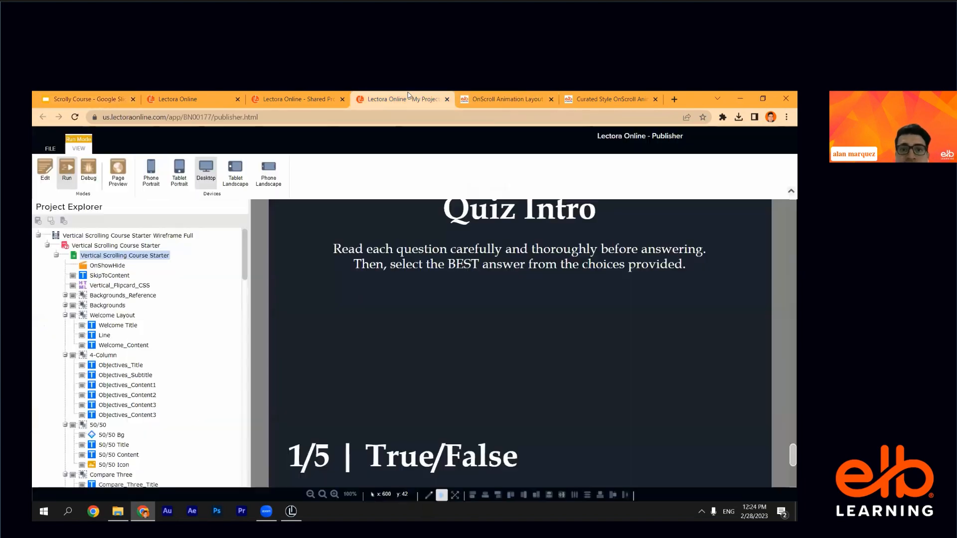
left_click(45, 169)
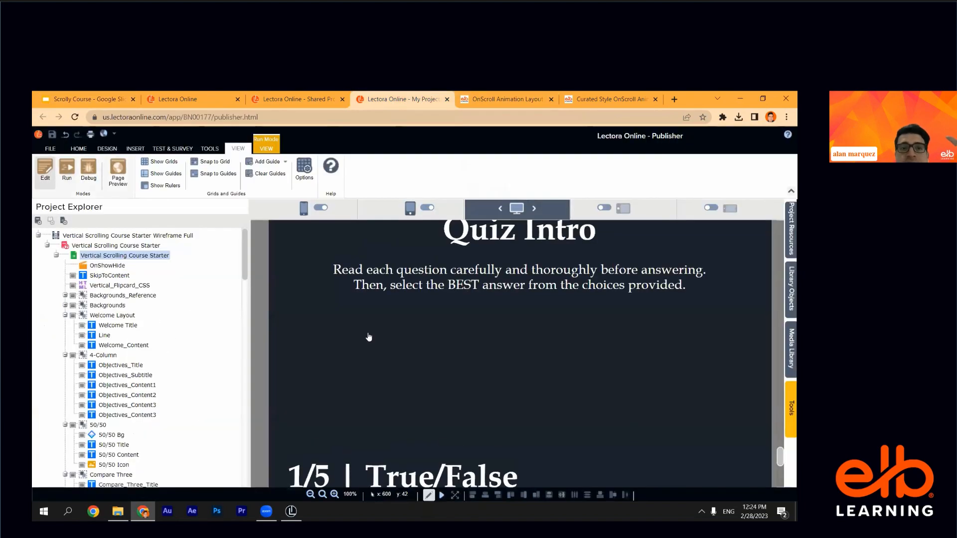
scroll(618, 329, "down", 1)
scroll(618, 329, "down", 5)
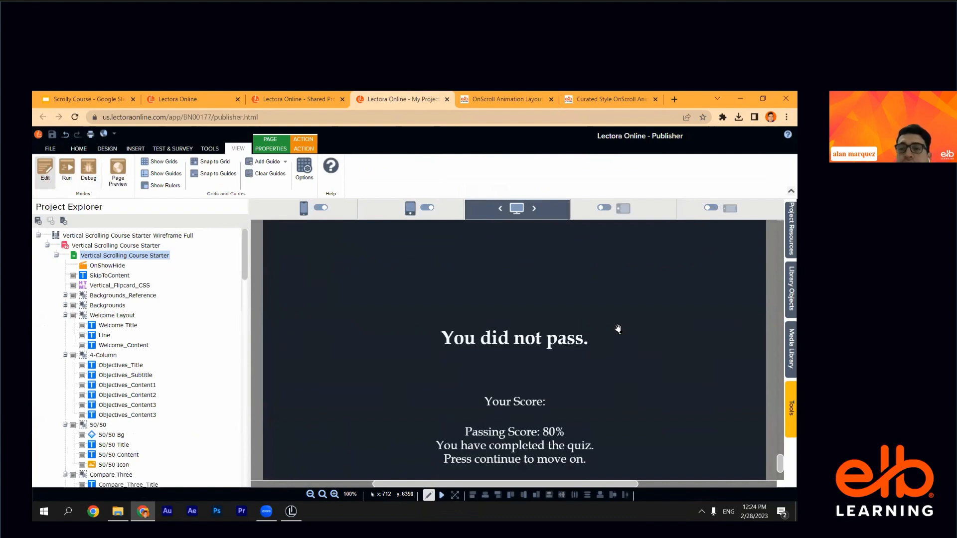
scroll(618, 329, "down", 2)
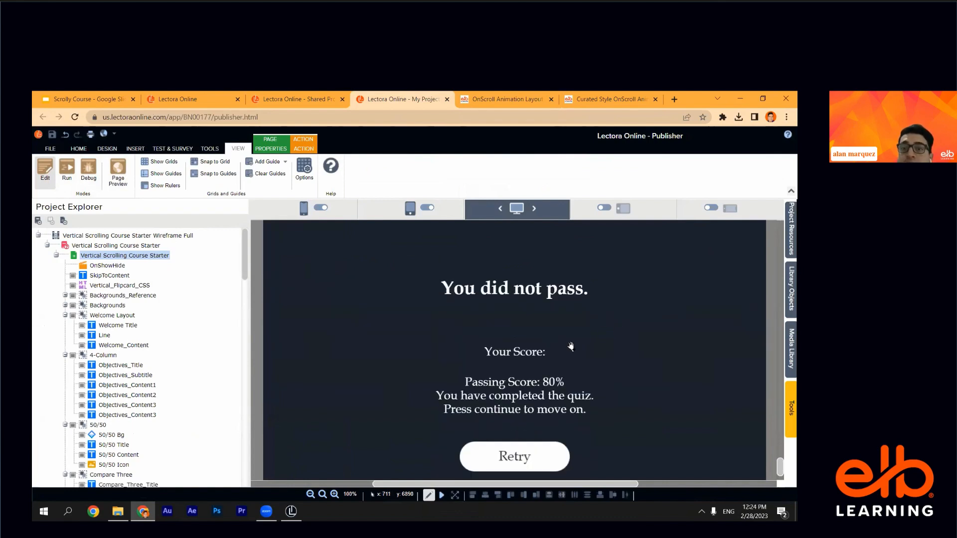
Collapse the Welcome Layout, 4-Column, 50/50, Compare Three, Grid Layout, Vertical_Flipcard_Buttons and 3Panel_IntroContent groups in the project tree
left_click(66, 316)
left_click(65, 326)
left_click(65, 336)
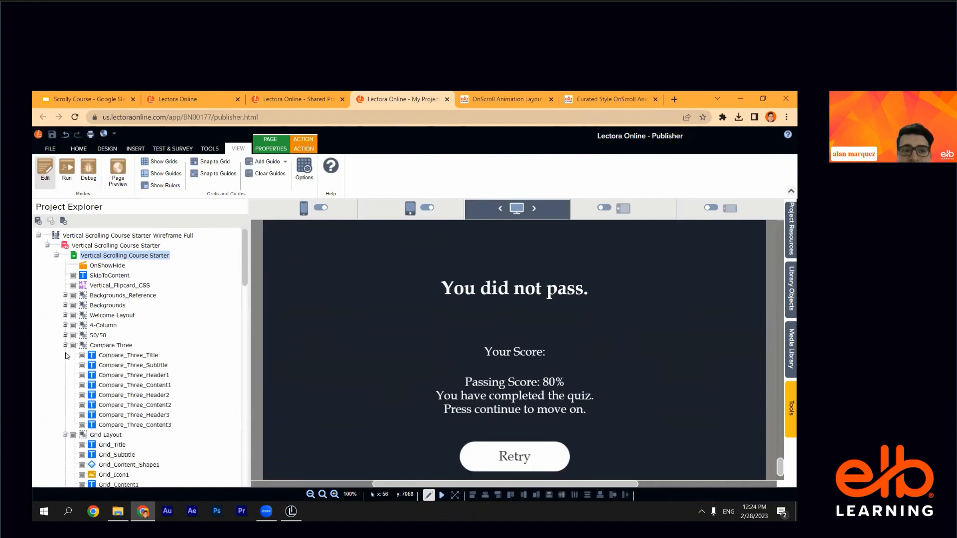
left_click(65, 346)
left_click(65, 355)
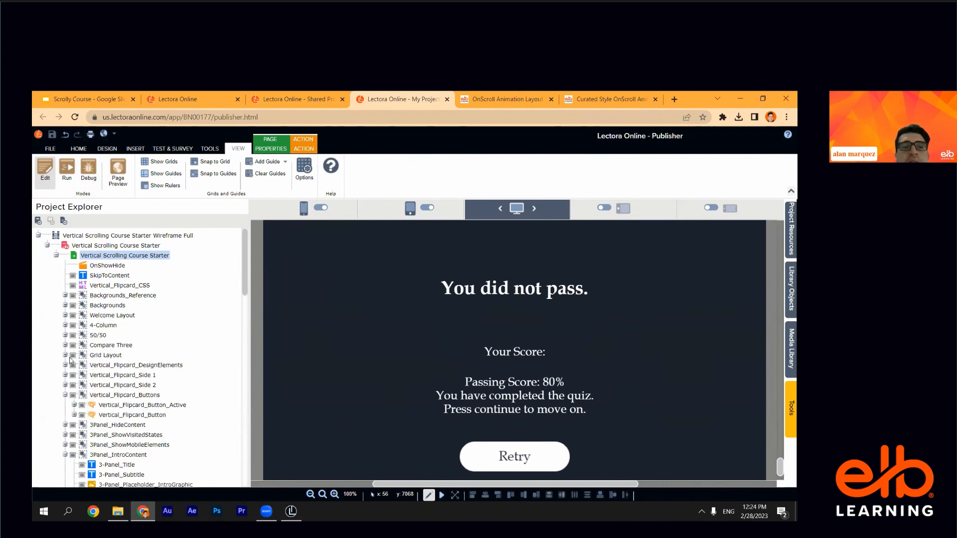
left_click(66, 395)
left_click(65, 435)
Collapse the 1-ToMany_Buttons, PickAresponse_IntroContent and Quiz_Intro groups and bring the page's Quiz Intro section into view
scroll(65, 394, "down", 4)
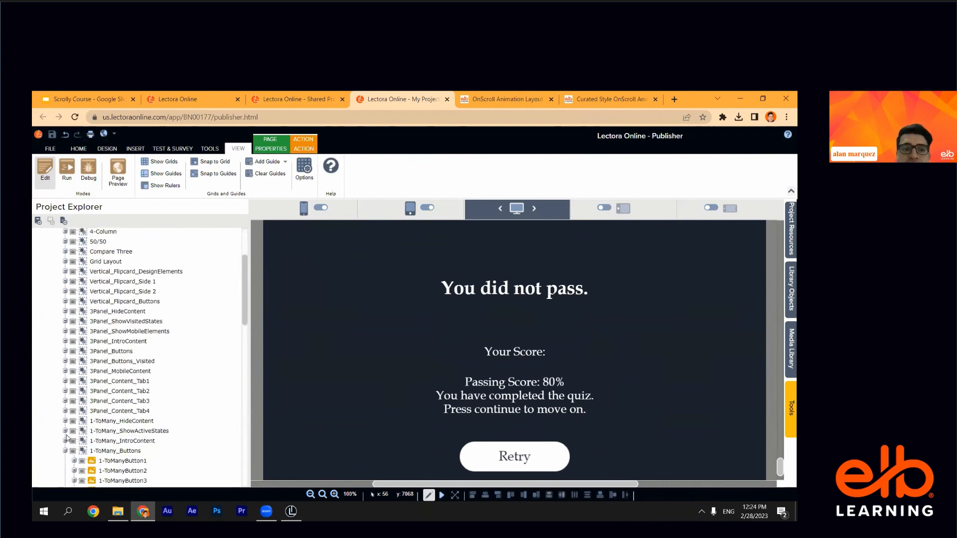
left_click(65, 346)
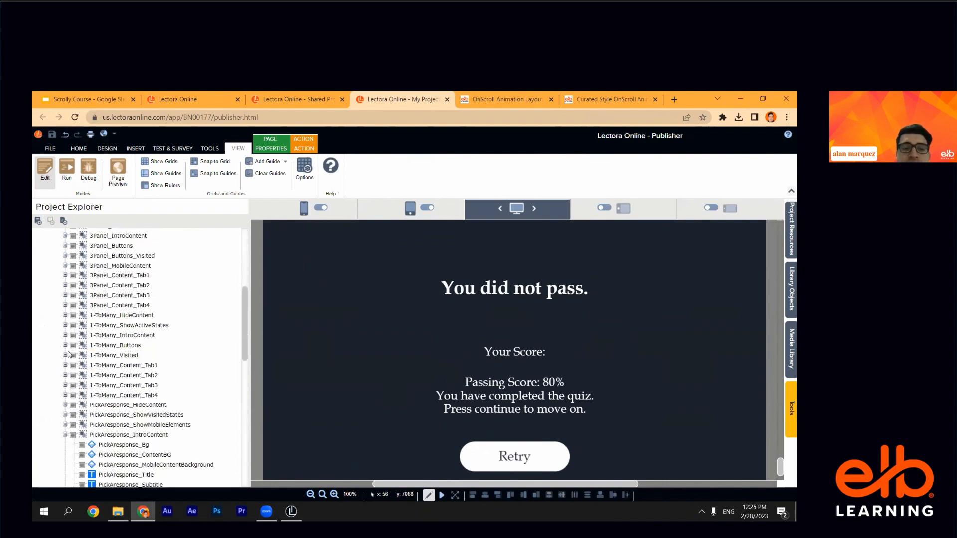
left_click(66, 435)
scroll(70, 439, "down", 3)
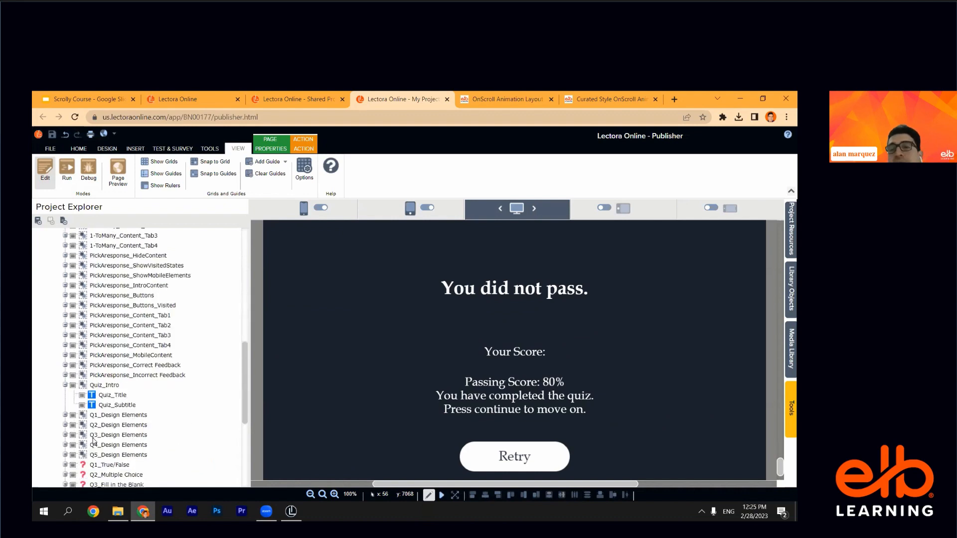
left_click(65, 385)
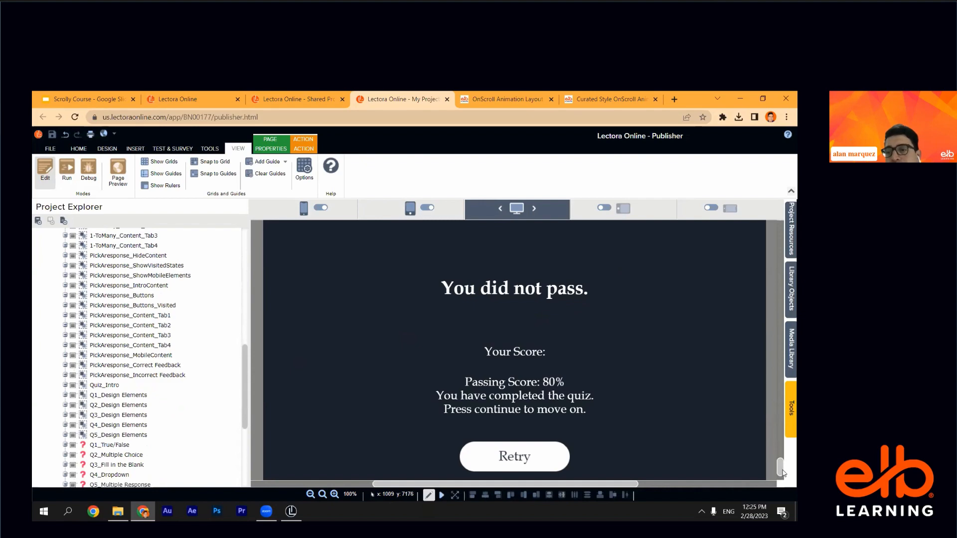
left_click_drag(782, 472, 786, 452)
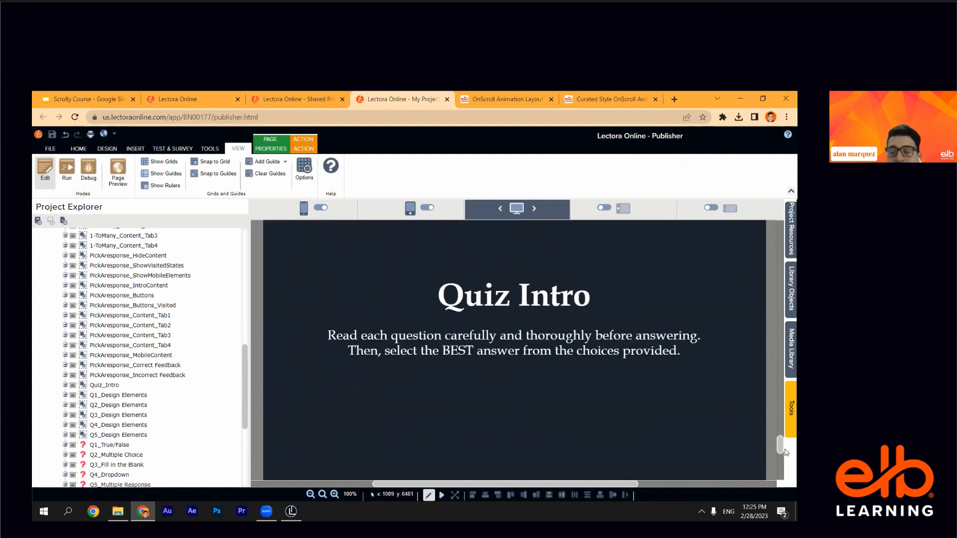